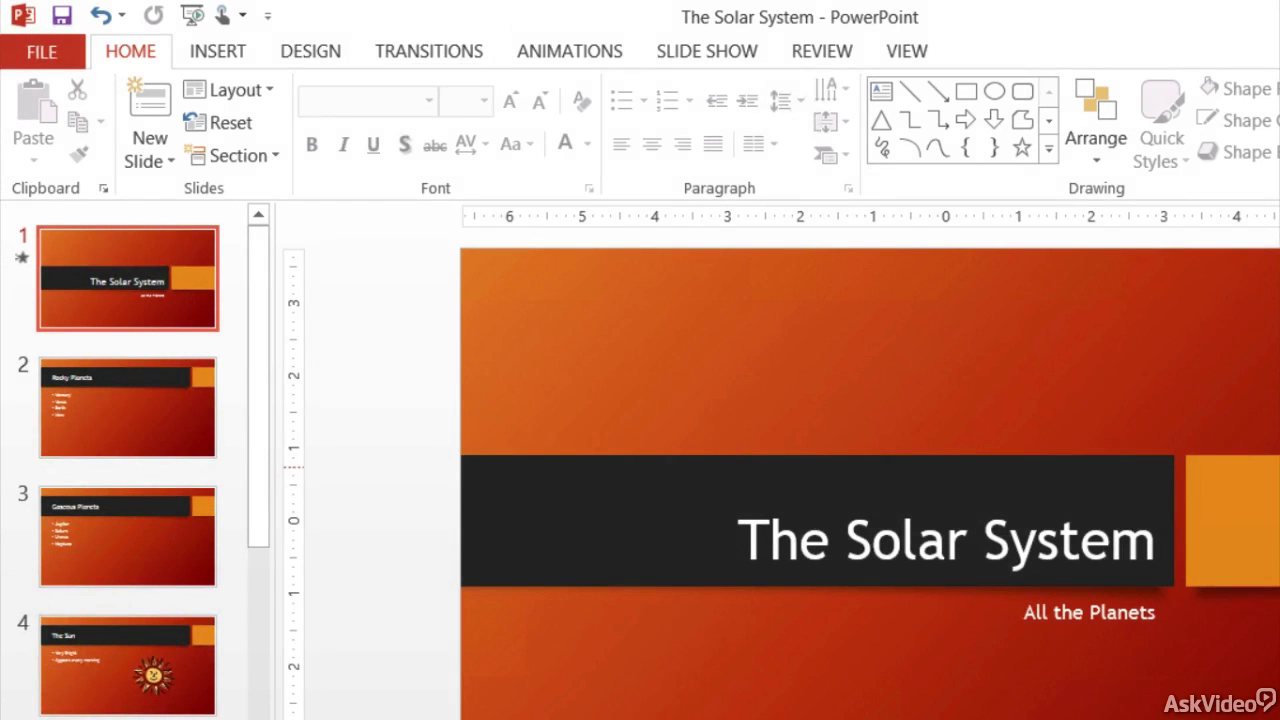
Browse the full transitions gallery's Subtle, Exciting and Dynamic Content effects for the title slide.
left_click(432, 60)
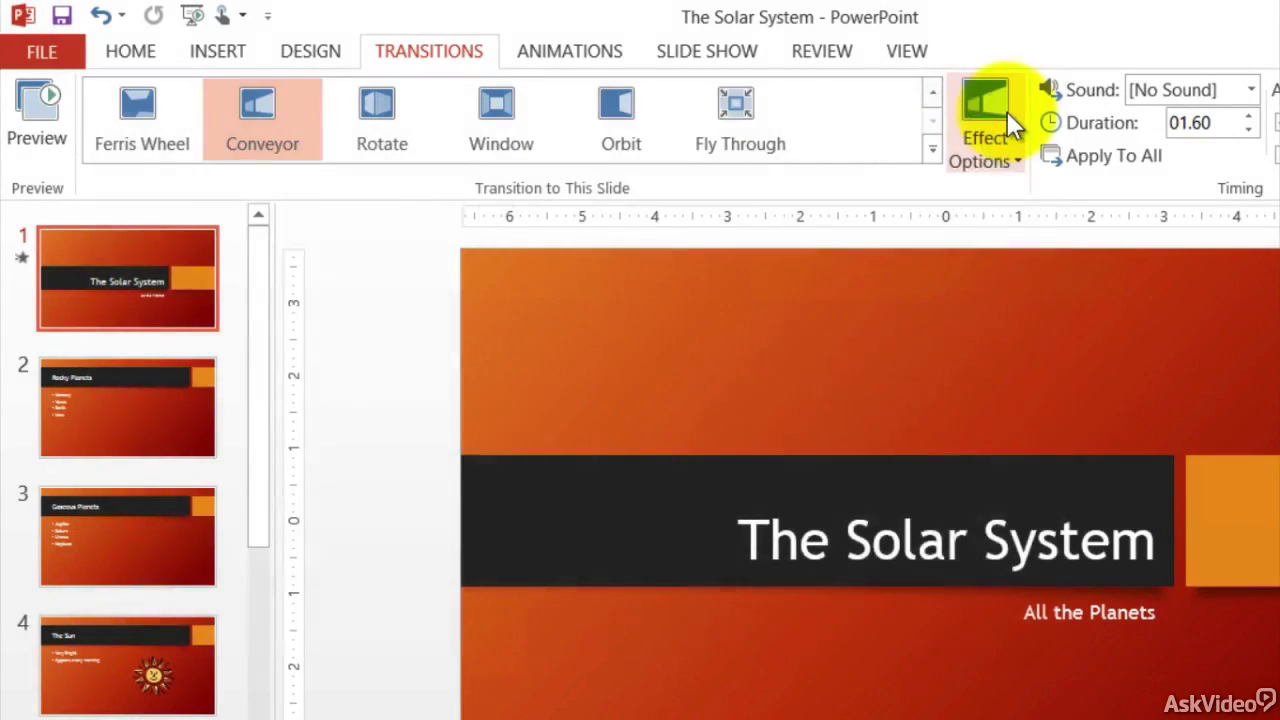
left_click(932, 149)
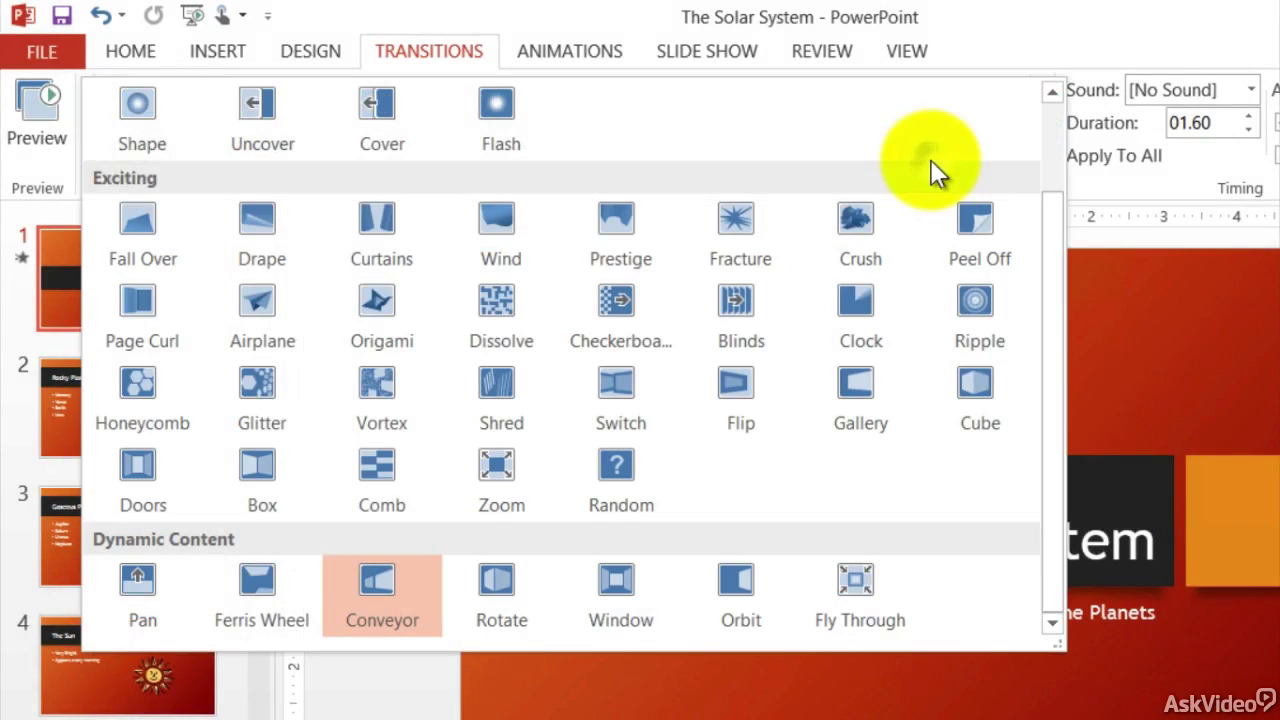
scroll(926, 145, "up", 2)
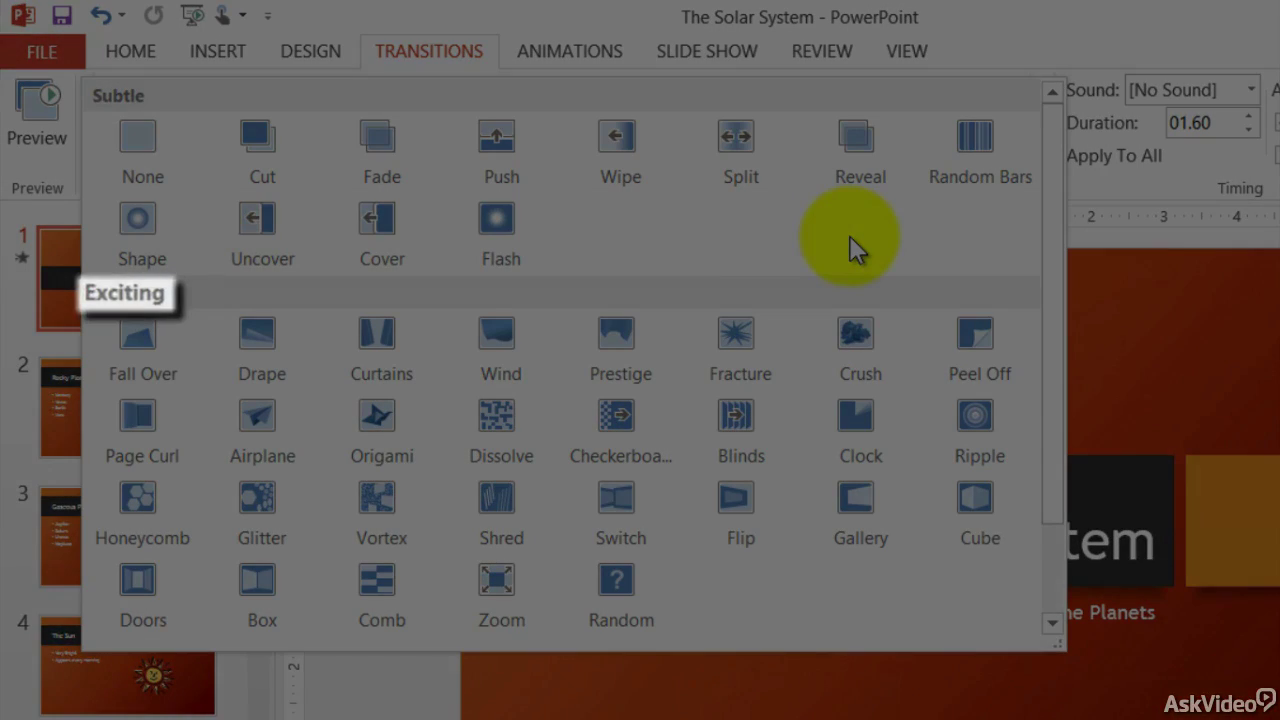
scroll(820, 323, "down", 1)
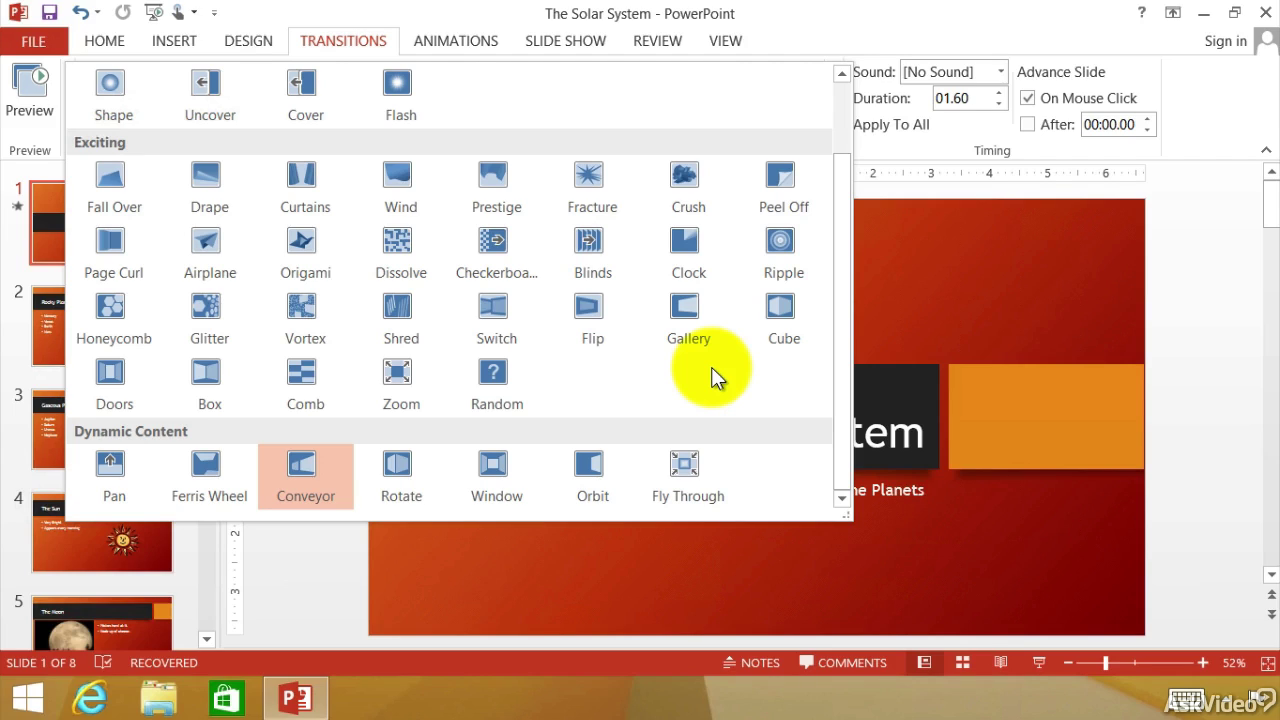
scroll(711, 367, "up", 2)
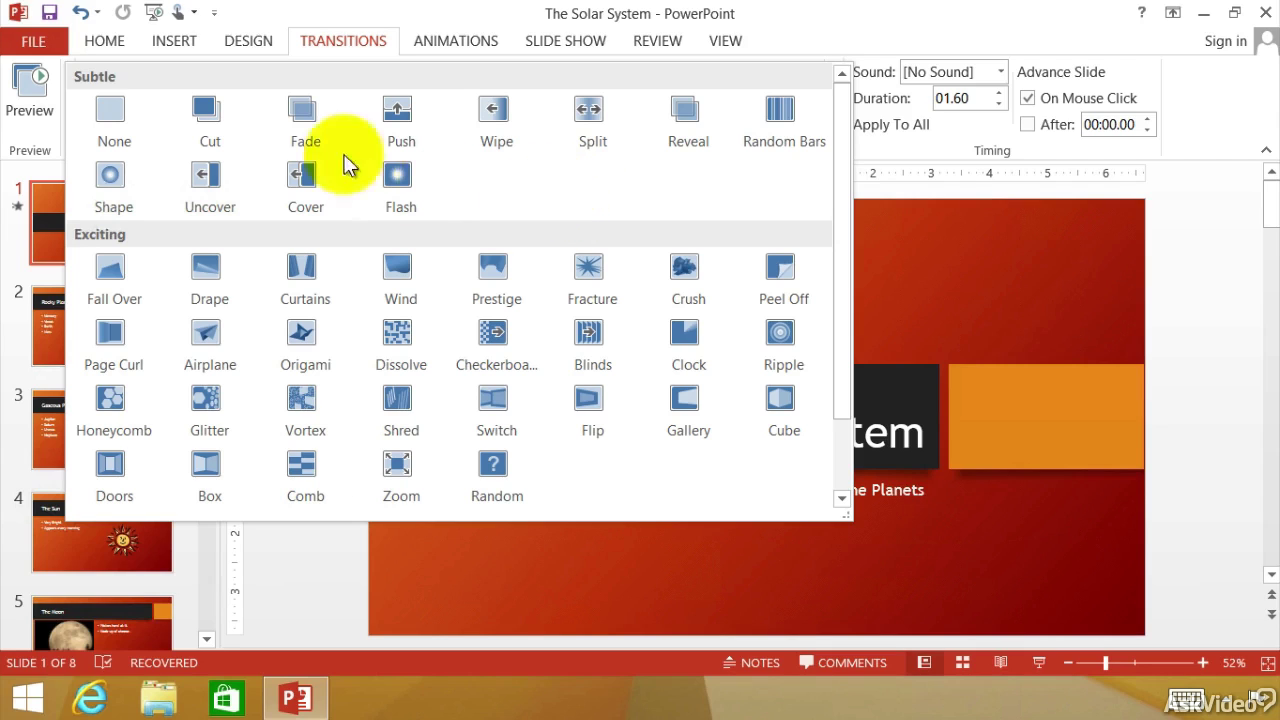
Try the Cut, Fade, Push, Wipe, Split and Reveal transitions on the title slide in turn.
left_click(223, 117)
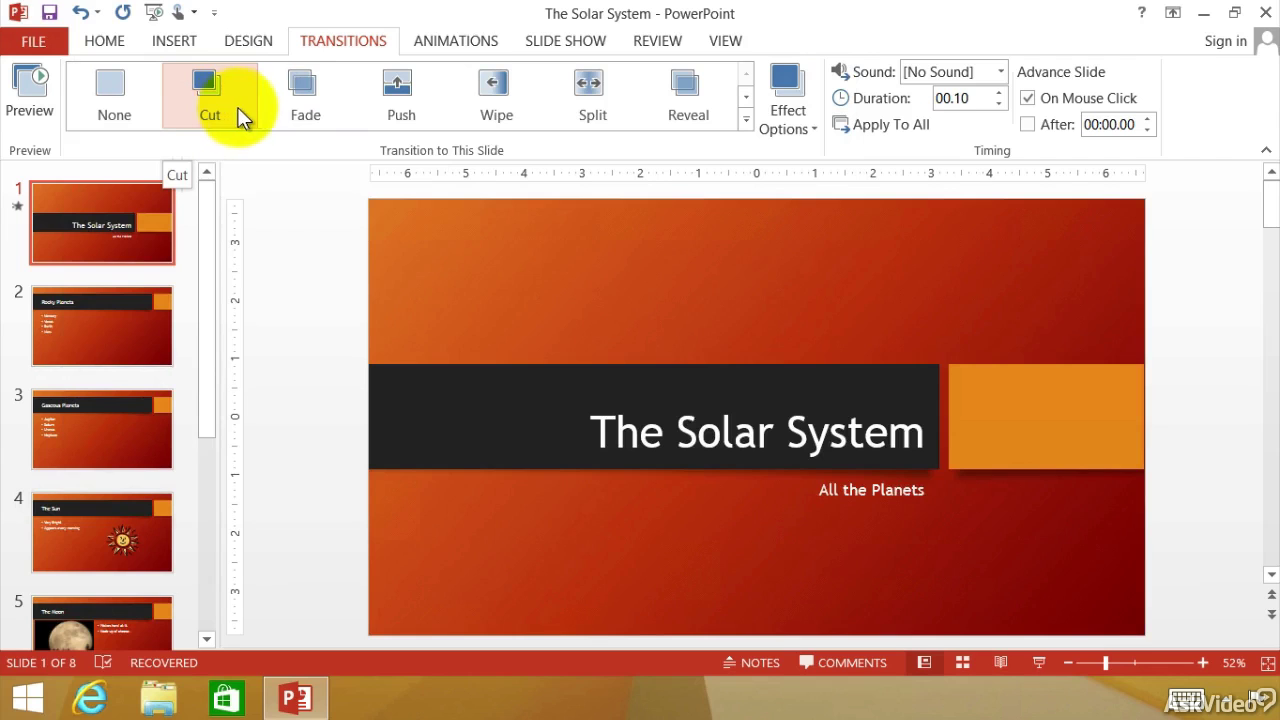
left_click(314, 94)
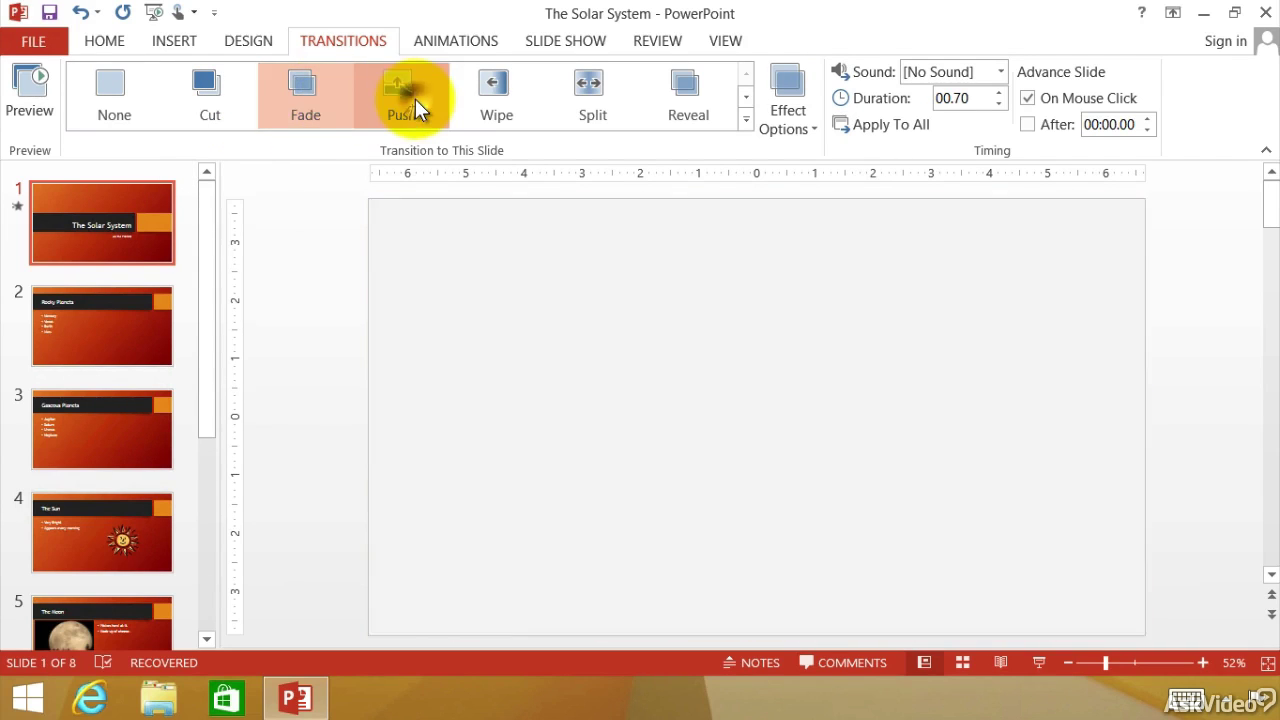
left_click(400, 104)
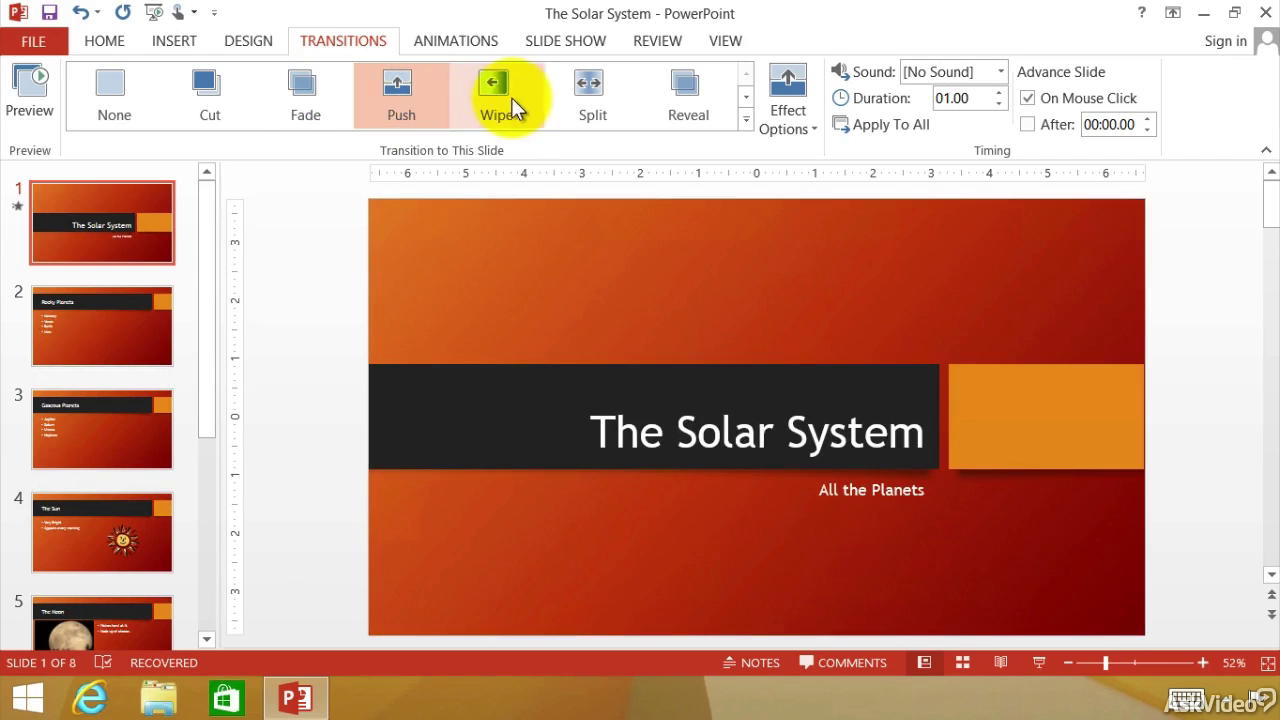
left_click(501, 93)
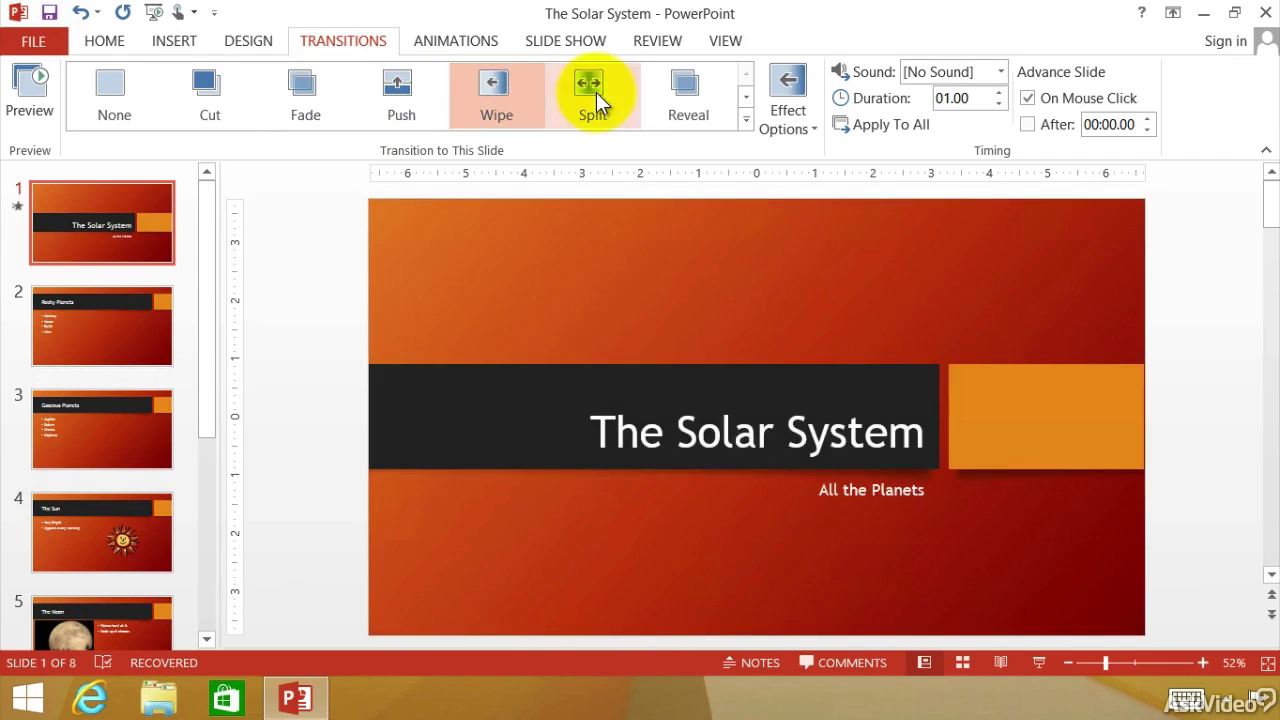
left_click(596, 92)
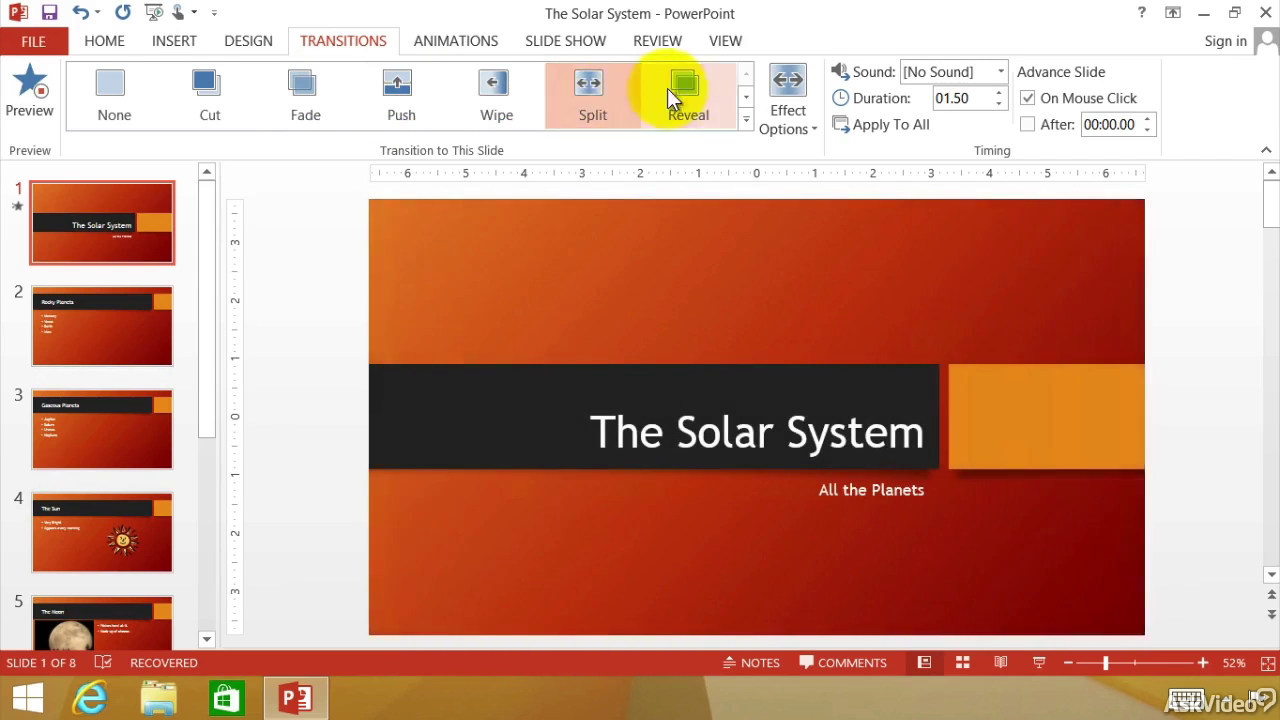
left_click(681, 85)
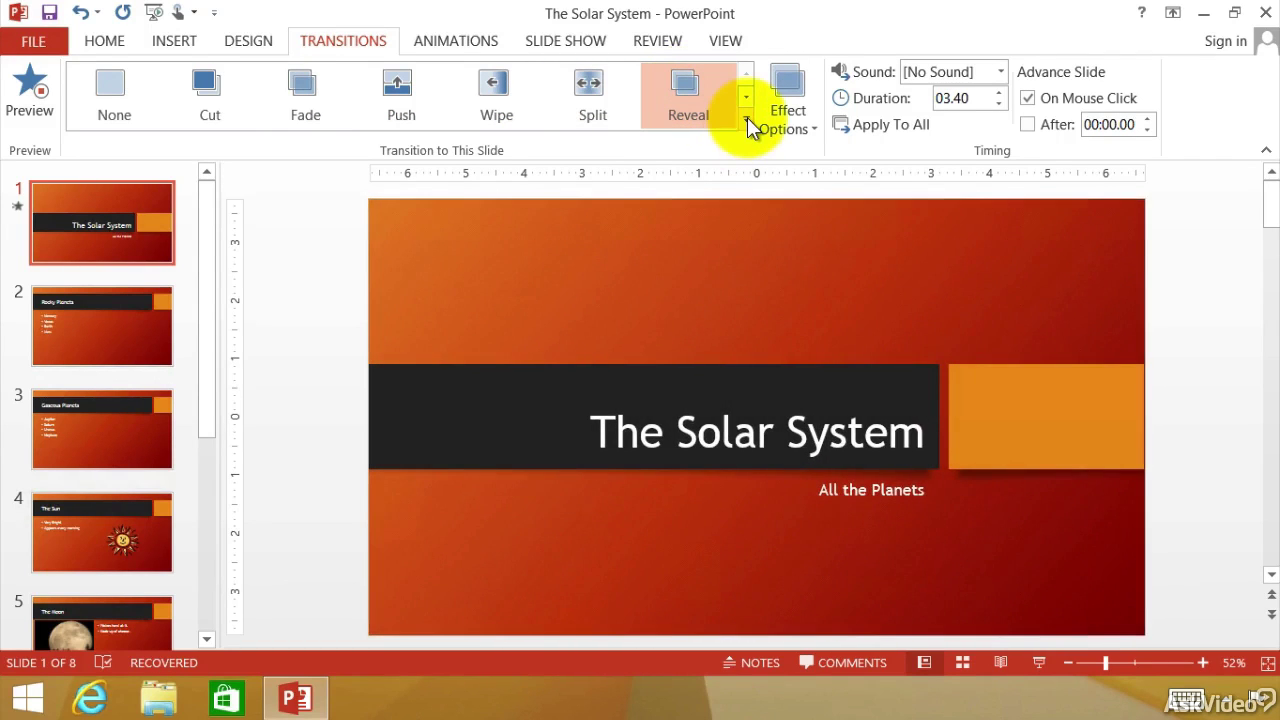
Apply the Random Bars transition from the next gallery row to the title slide.
left_click(746, 100)
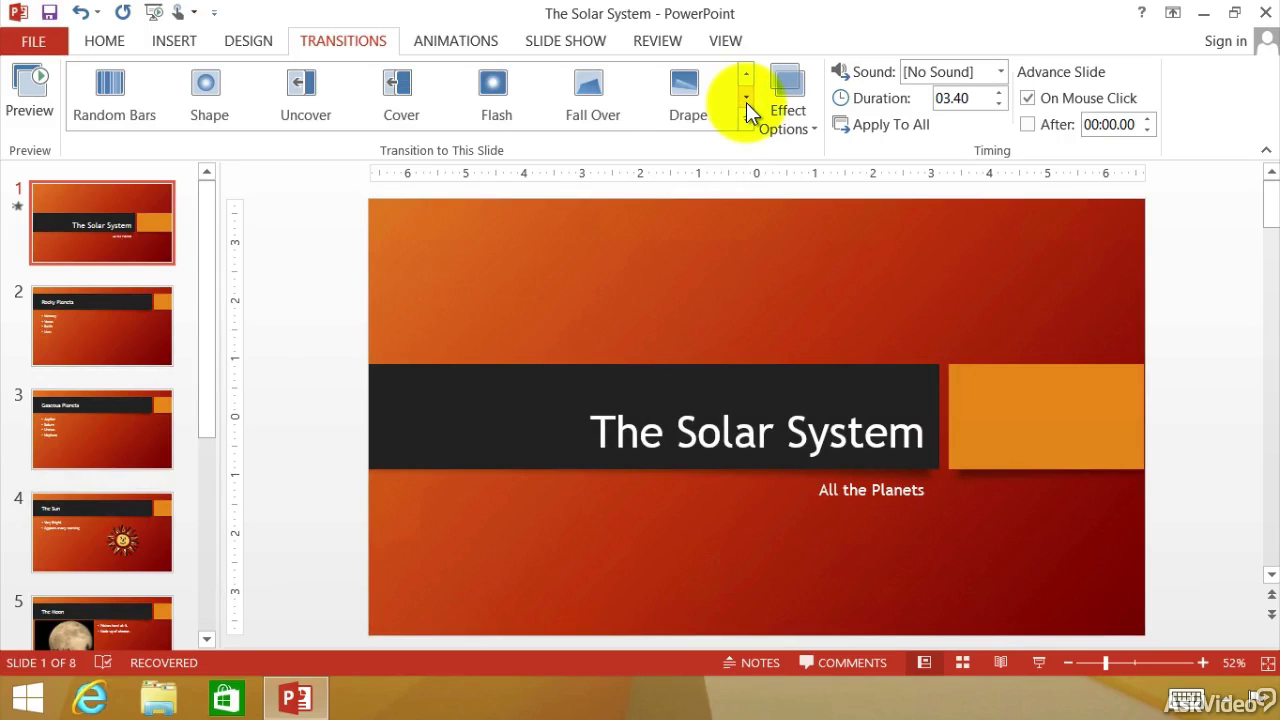
left_click(106, 88)
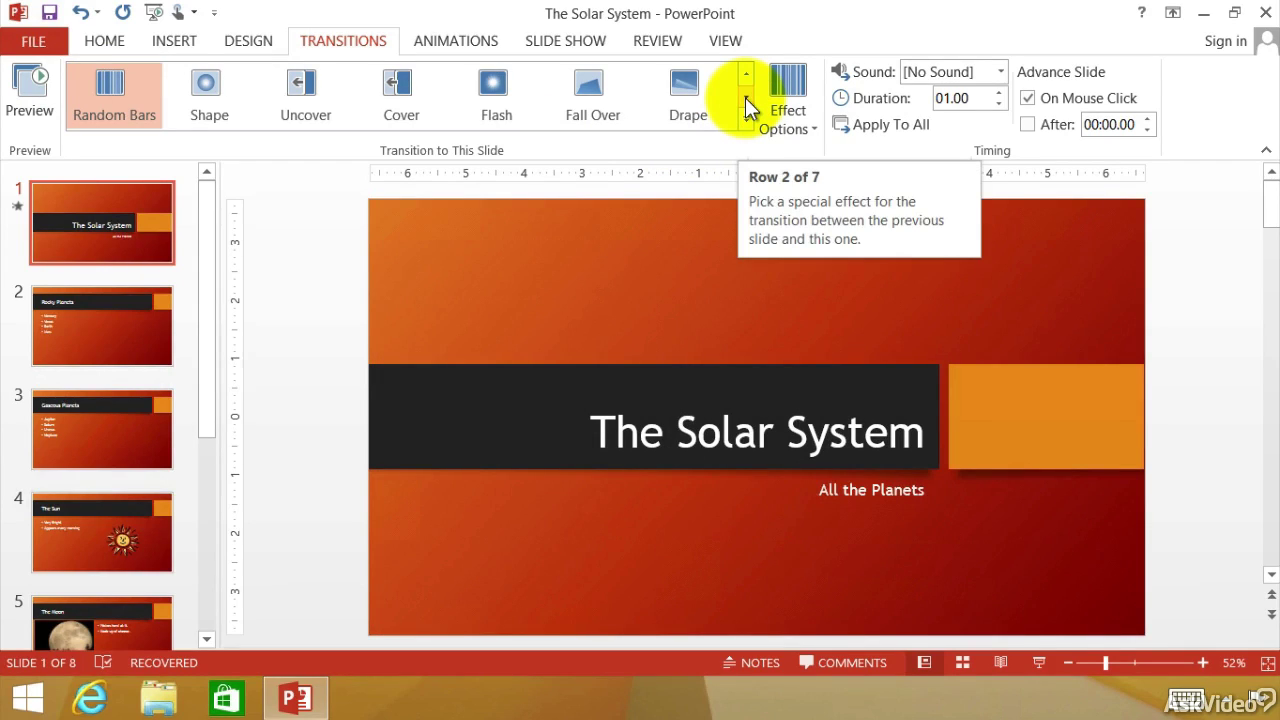
left_click(746, 100)
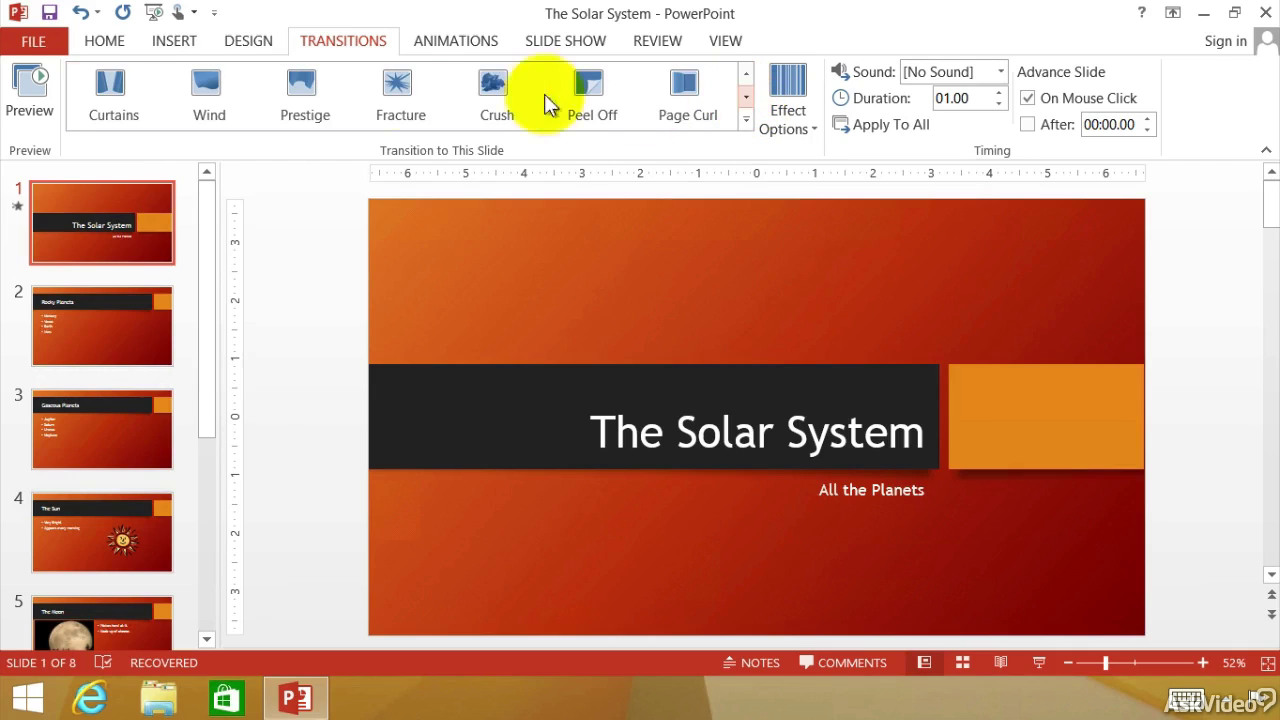
Apply Fracture to the title slide with the Camera sound, then preview it.
left_click(394, 87)
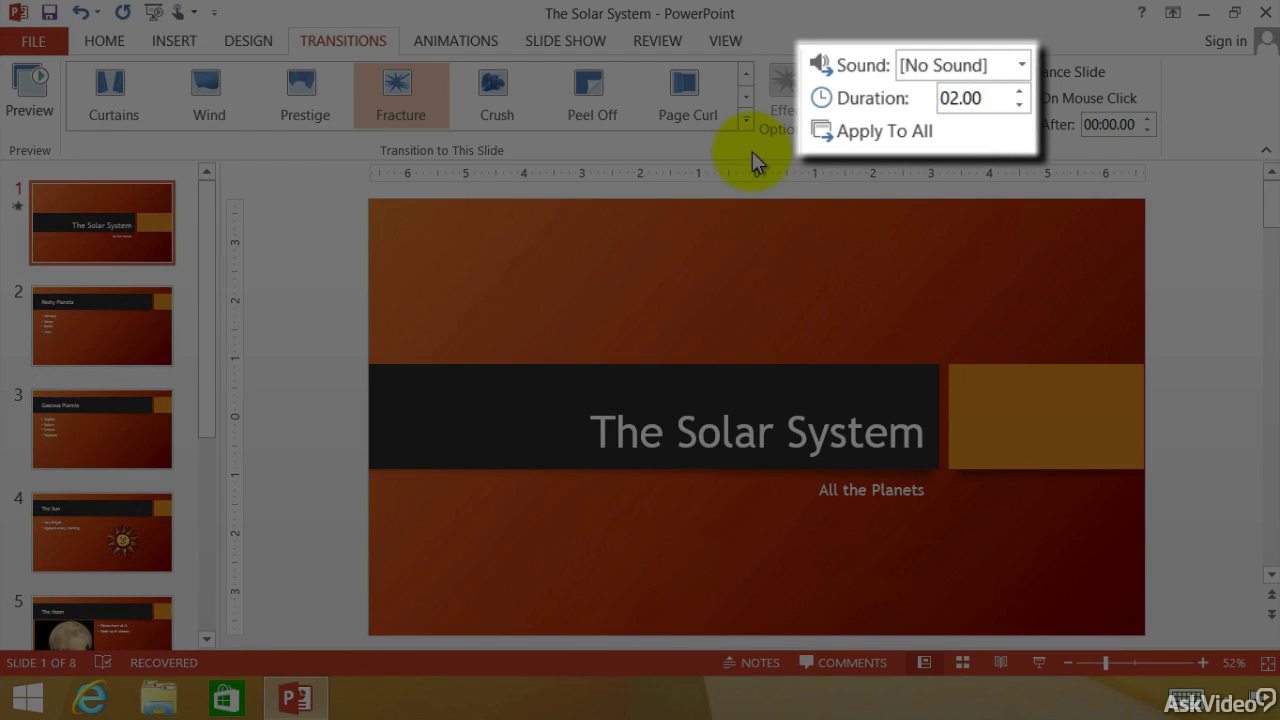
left_click(1002, 72)
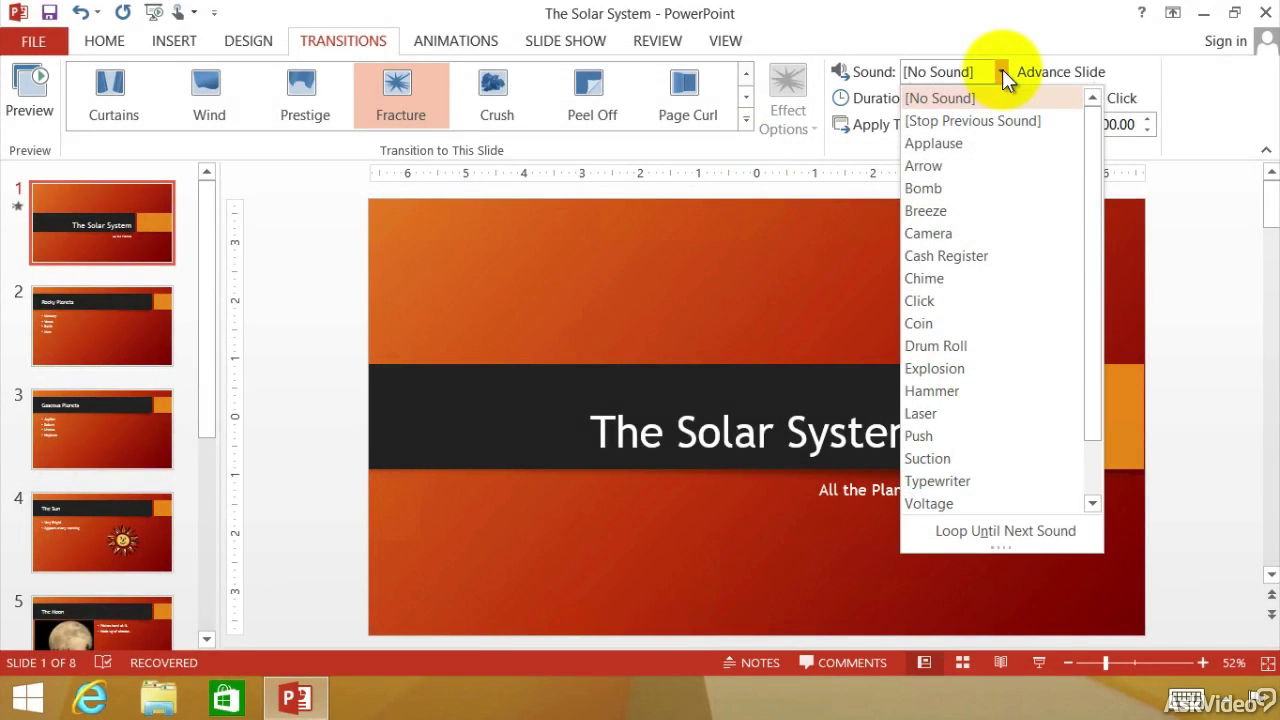
left_click(955, 230)
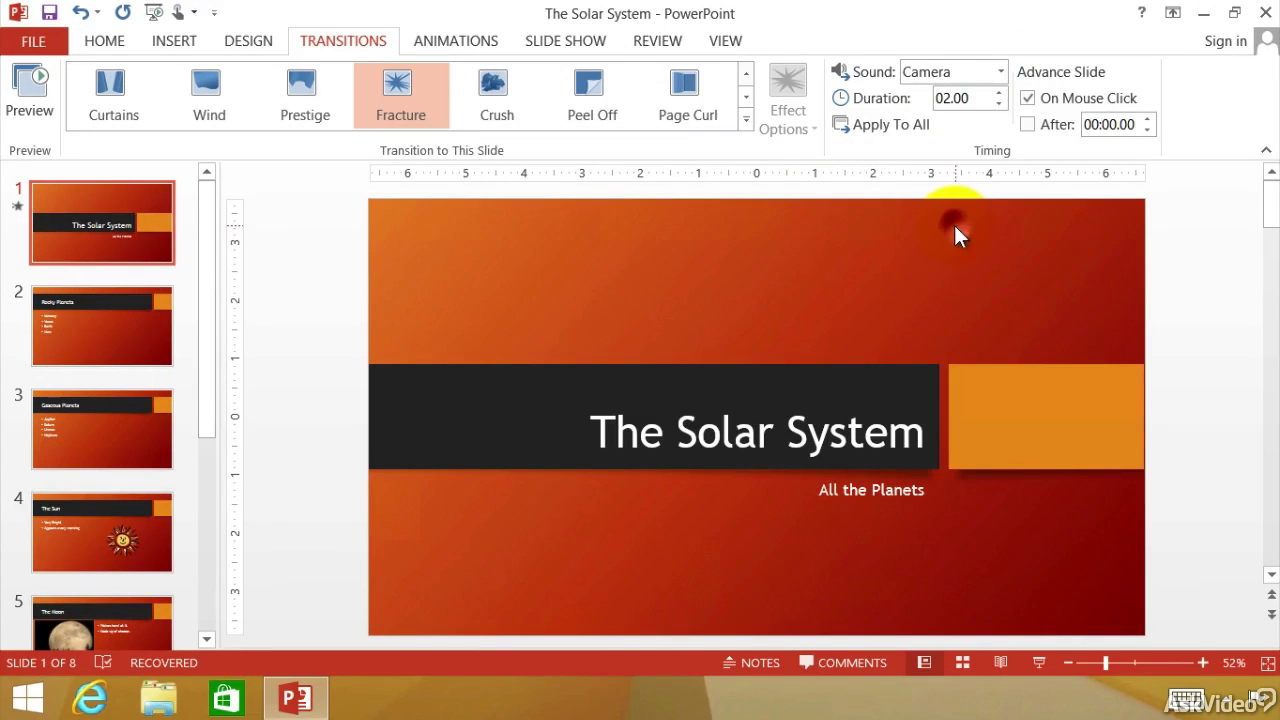
left_click(409, 84)
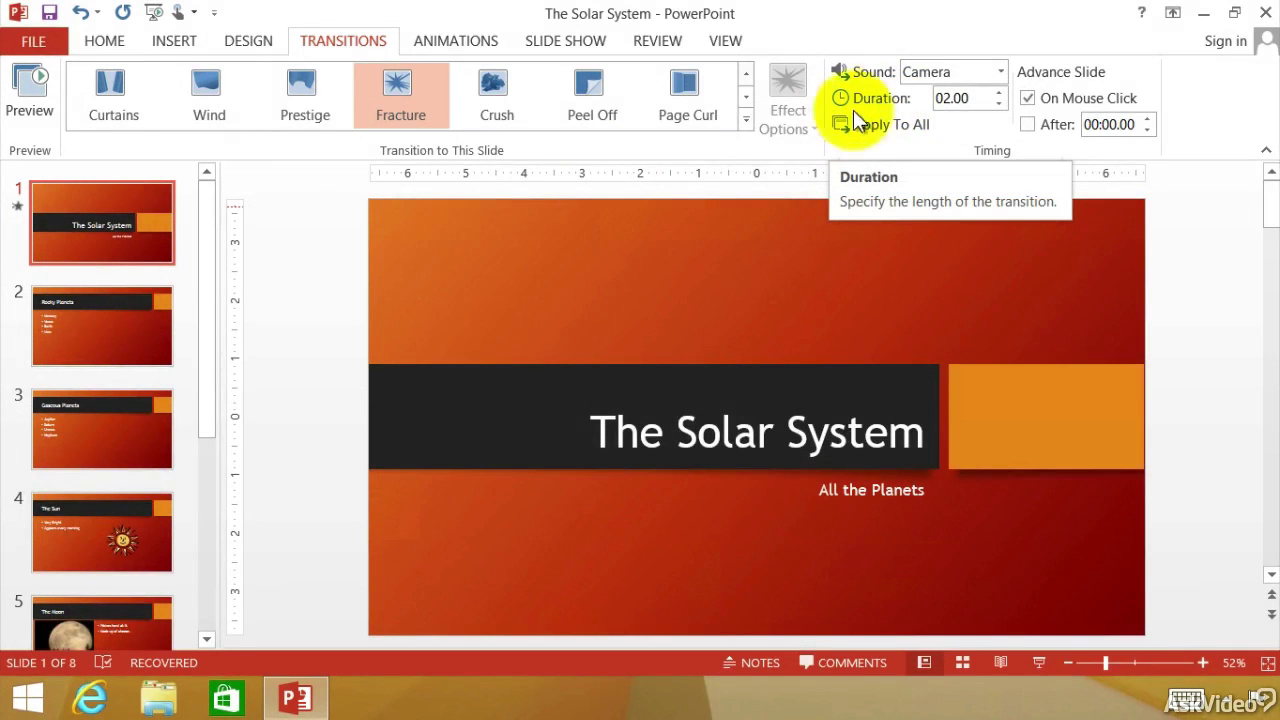
Try the Blinds transition with the Bomb sound on the title slide.
left_click(747, 99)
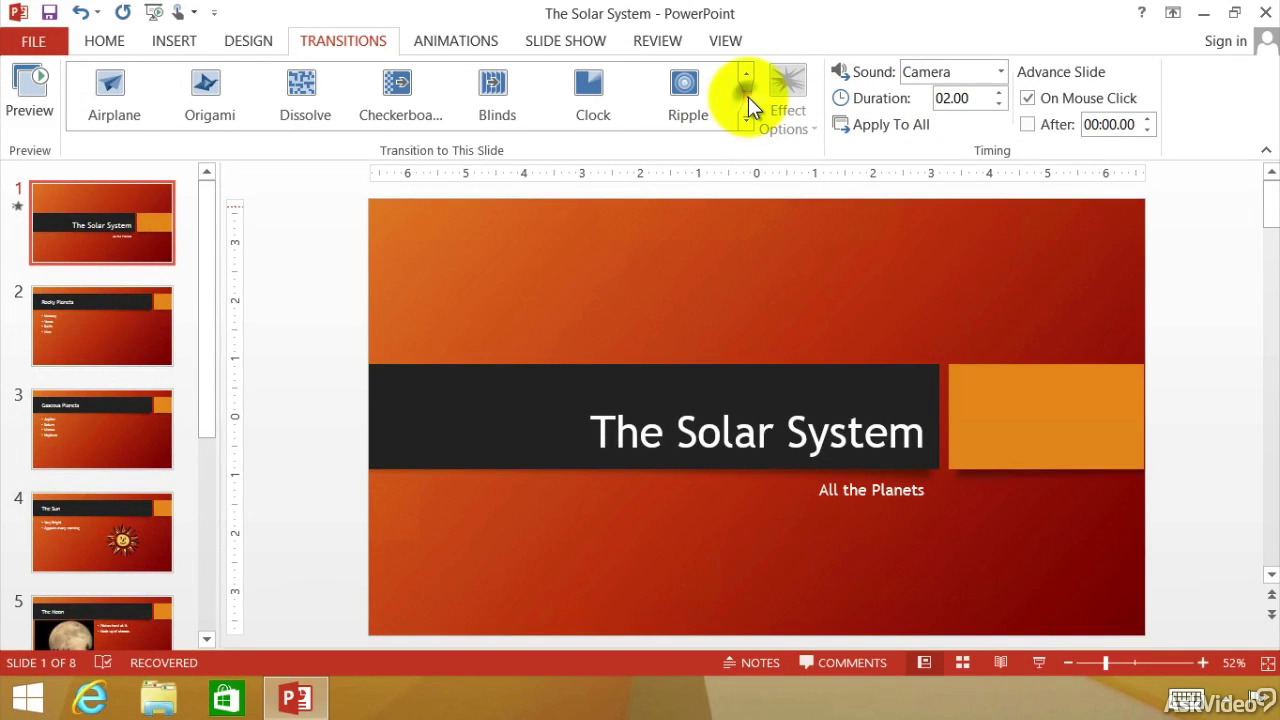
left_click(492, 88)
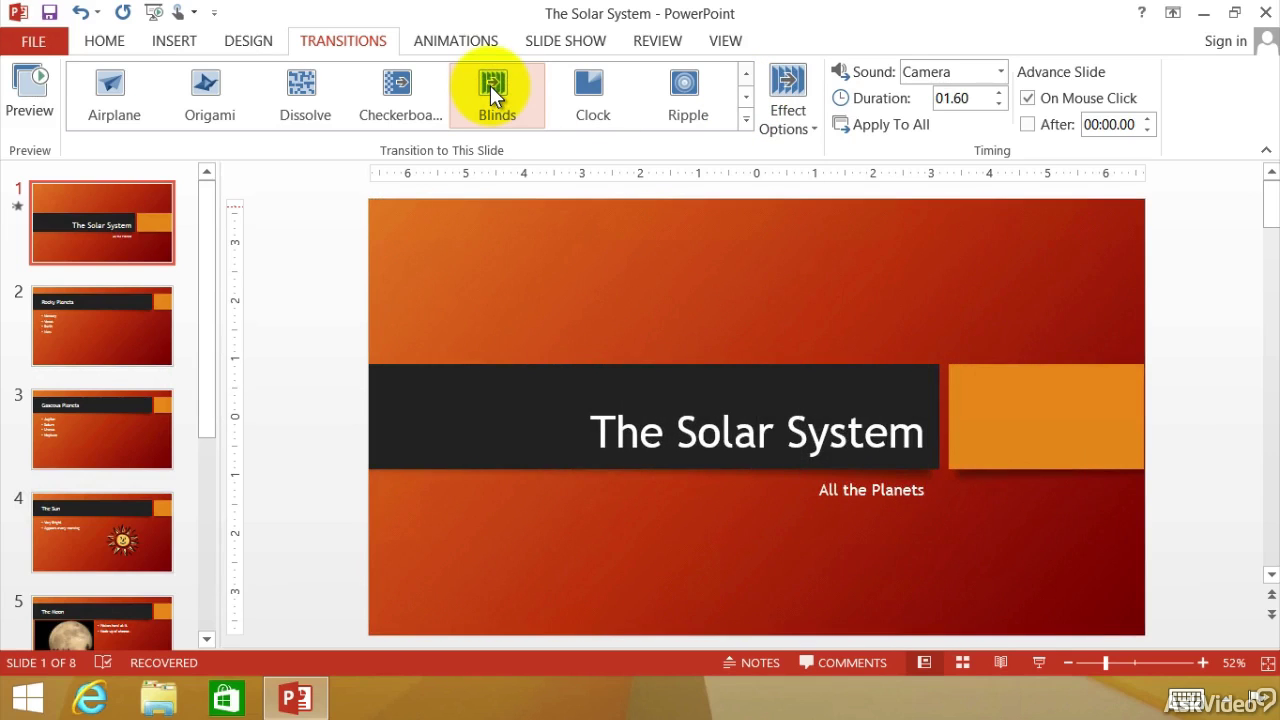
left_click(1000, 72)
left_click(955, 189)
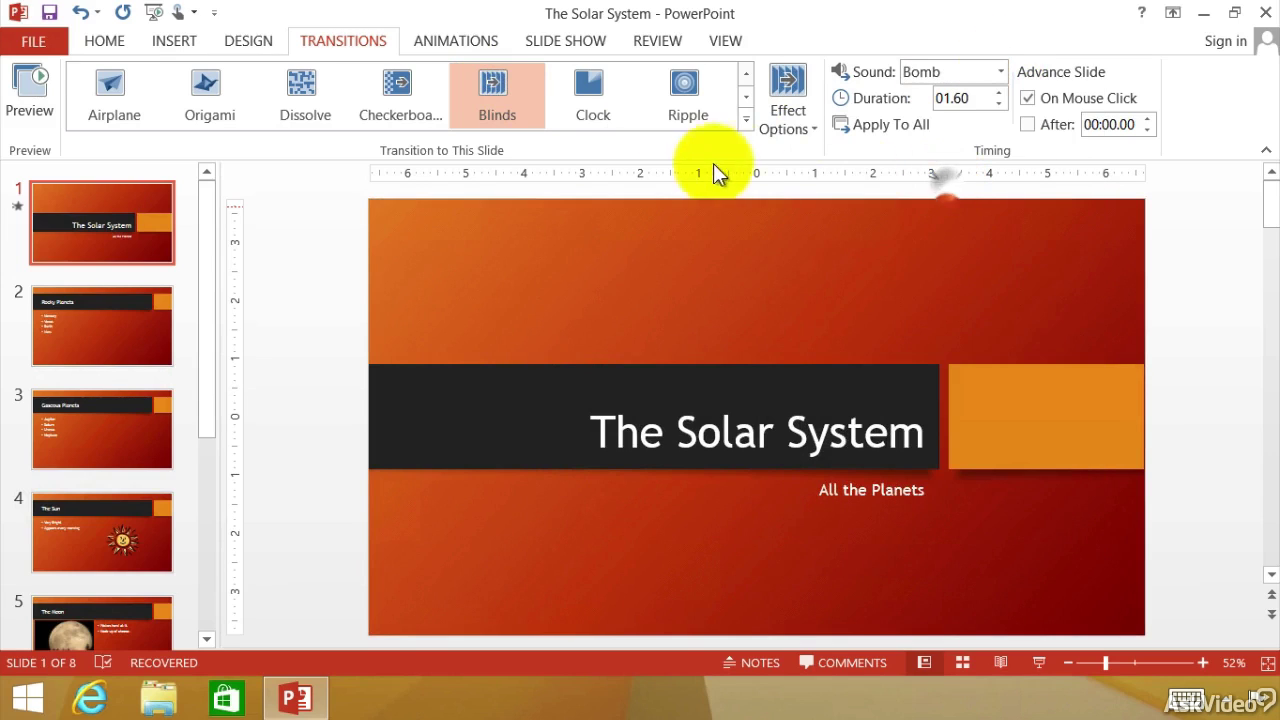
Switch to the Clock transition with no sound and a 02.00 duration.
left_click(598, 93)
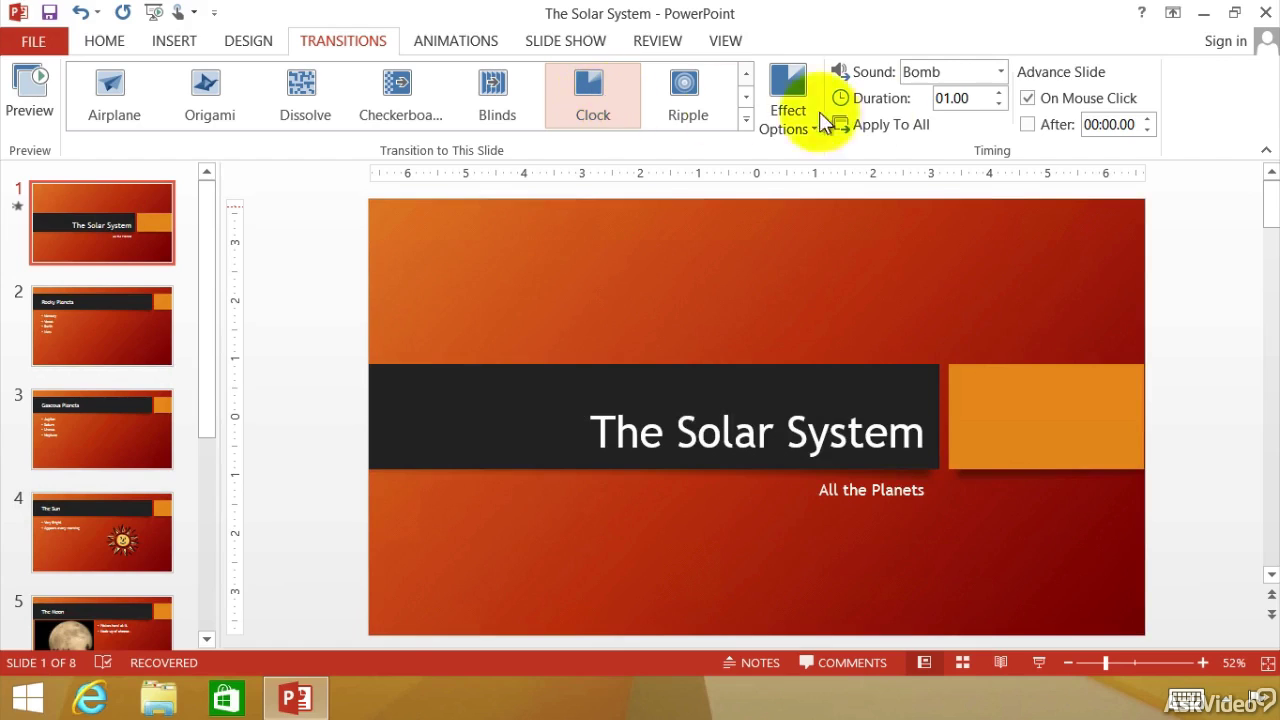
left_click(1000, 72)
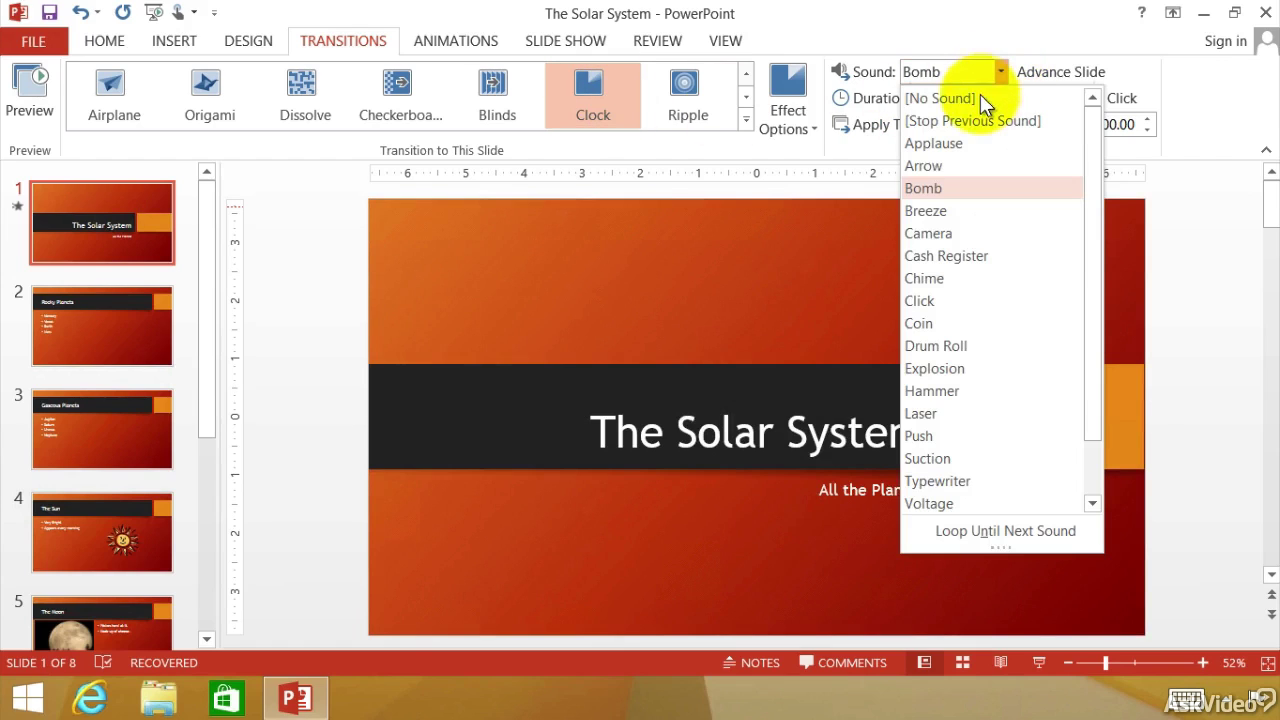
key("Escape")
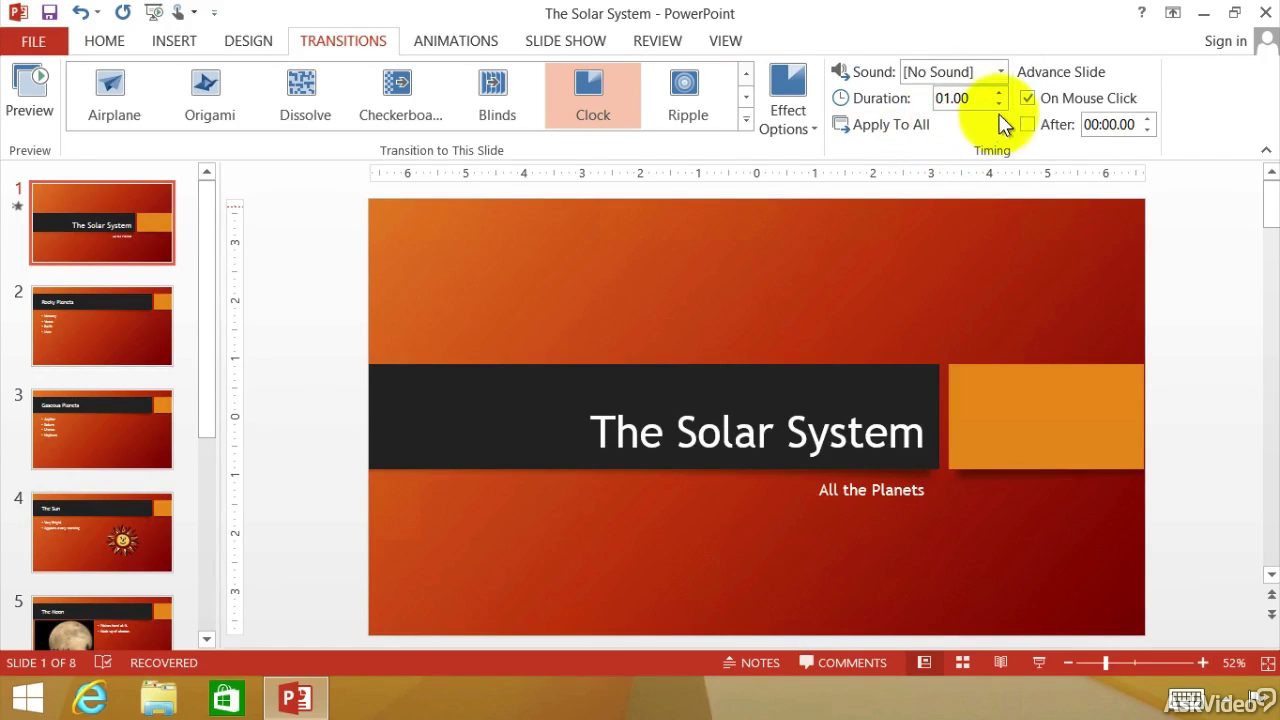
left_click(1000, 92)
left_click(1000, 92)
left_click(1000, 92)
left_click(1000, 92)
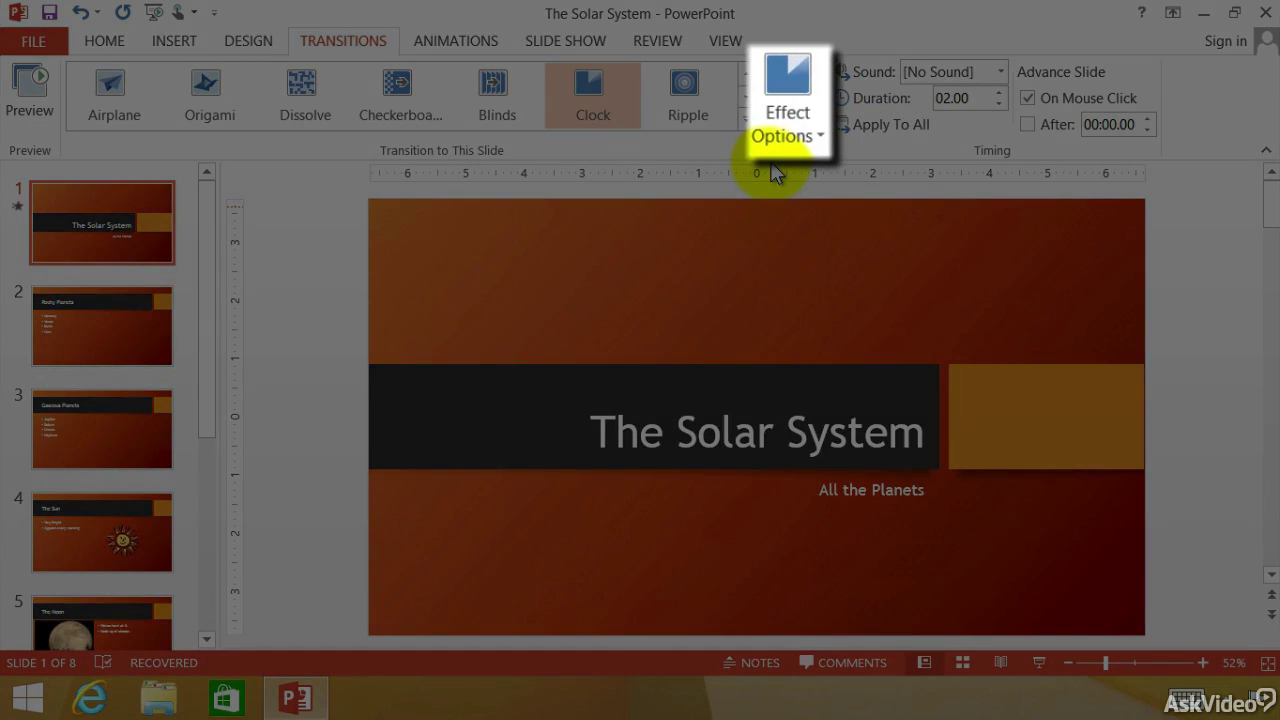
Try the Clock transition's Clockwise and then Wedge effect options.
left_click(788, 125)
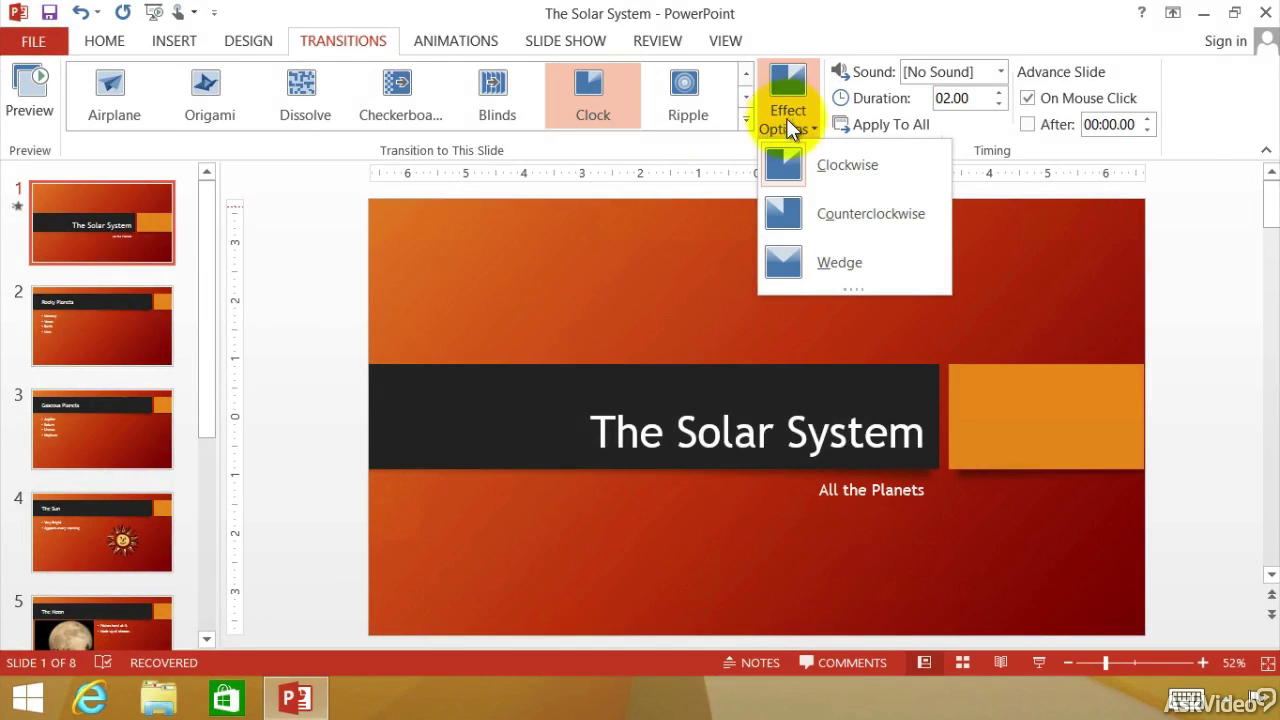
left_click(825, 166)
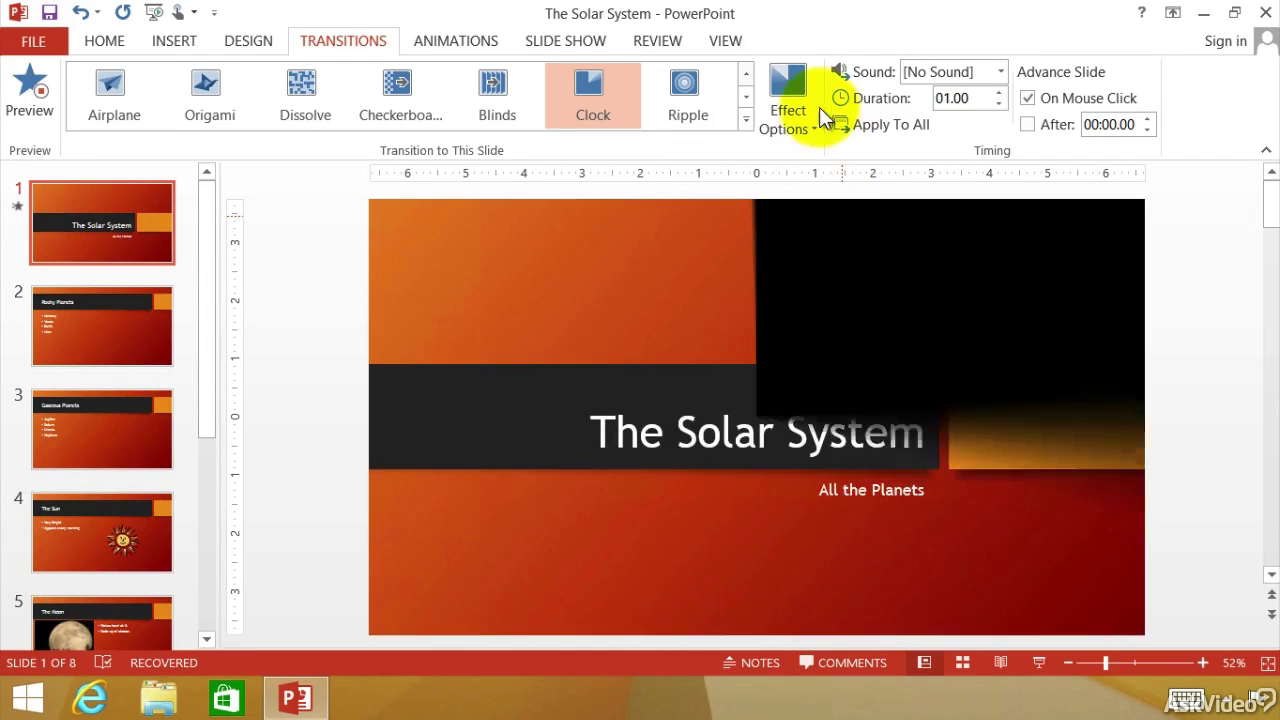
left_click(811, 104)
left_click(851, 262)
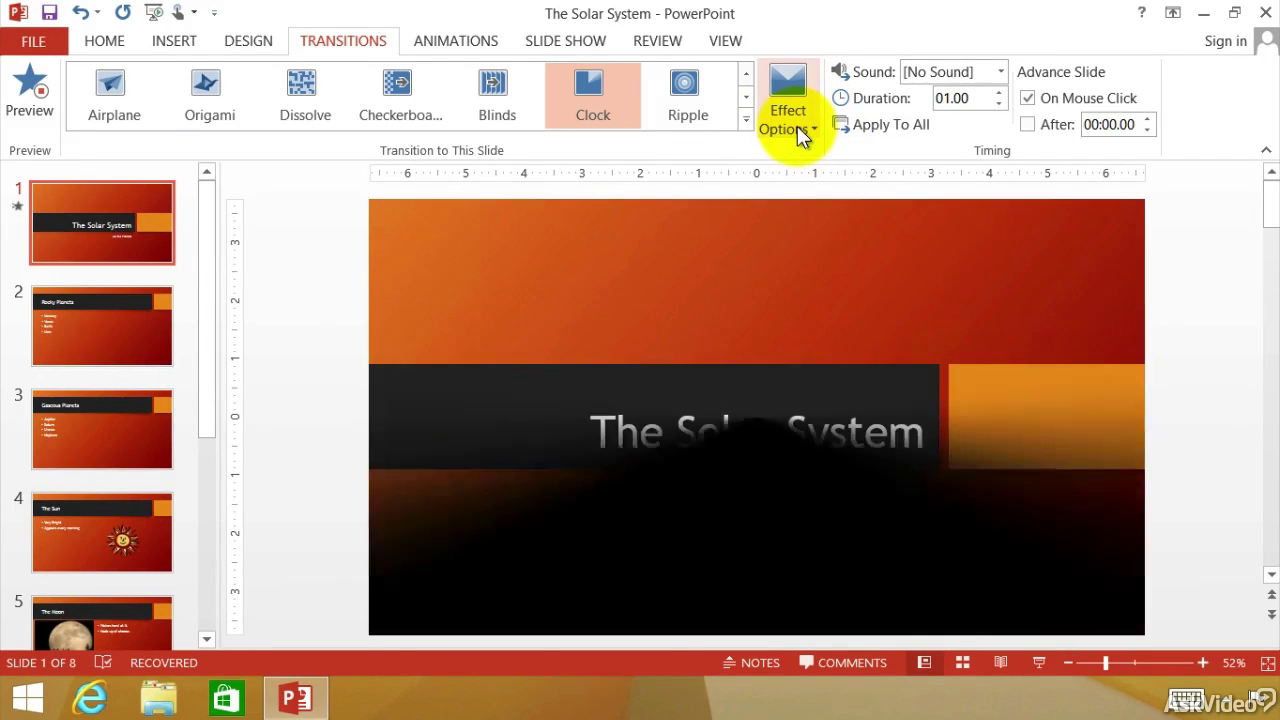
Apply the Blinds transition with the Horizontal effect option.
left_click(500, 90)
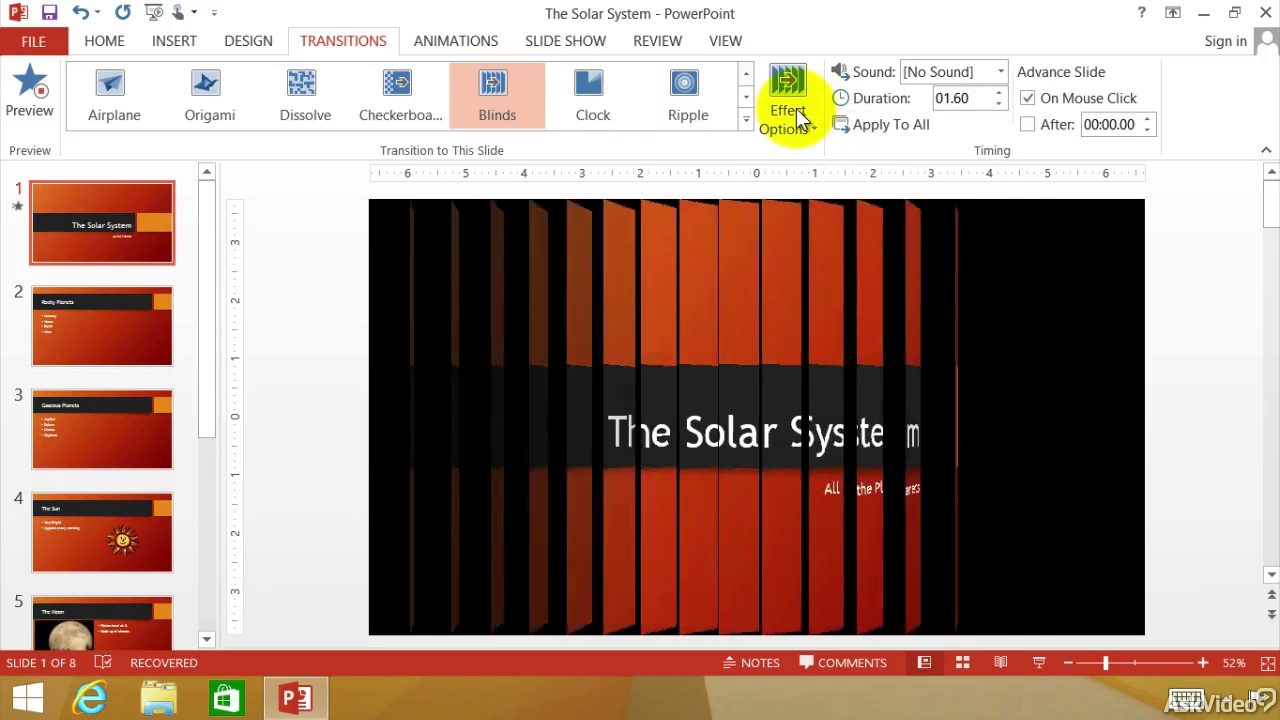
left_click(795, 112)
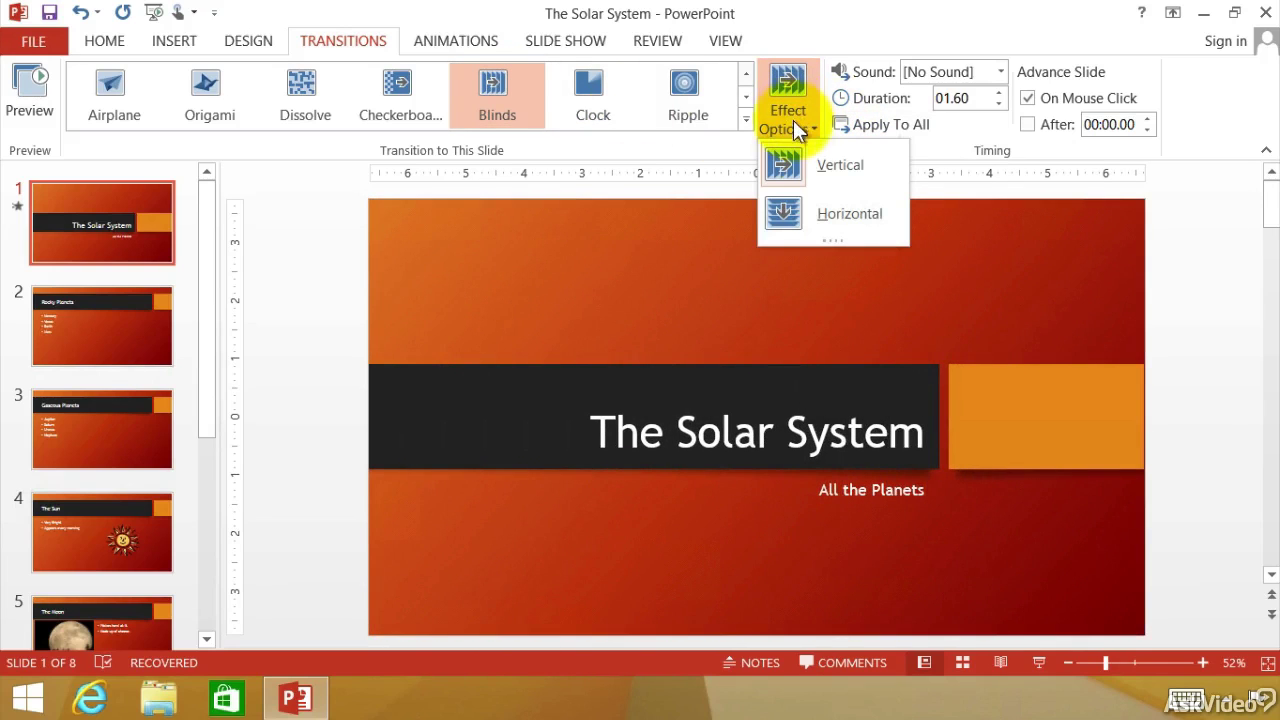
left_click(828, 213)
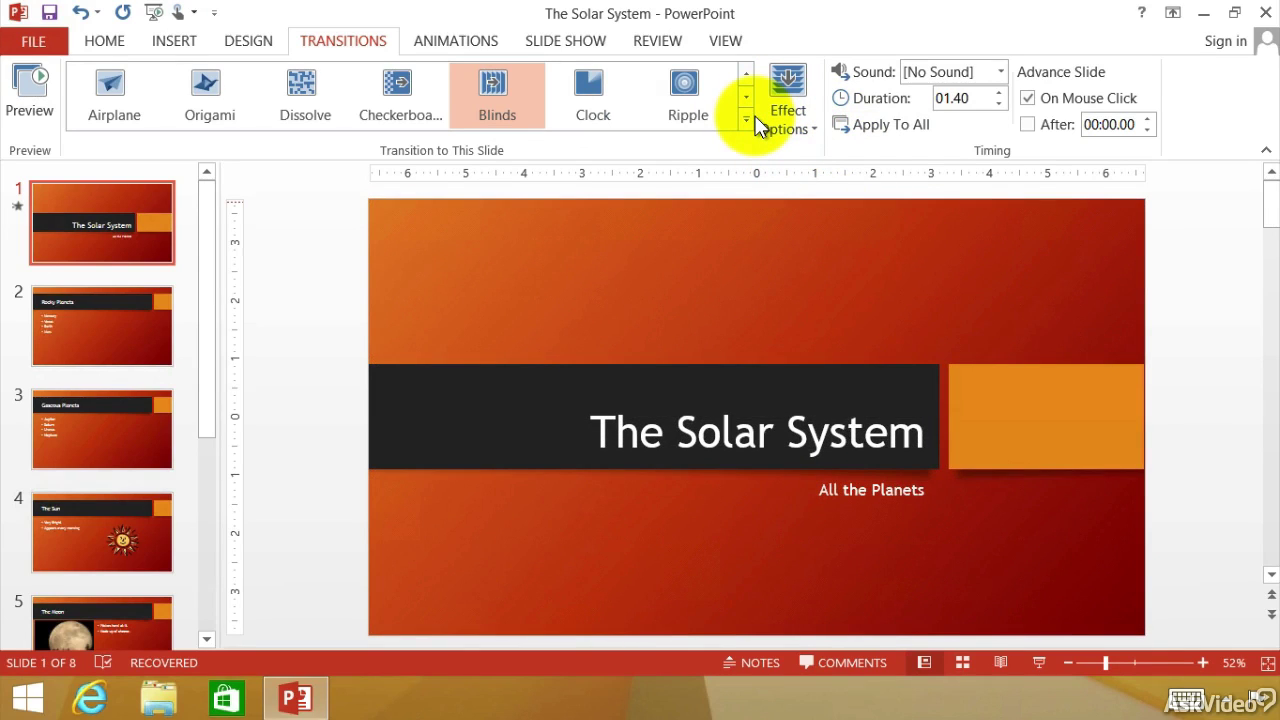
Apply Ferris Wheel from the Dynamic Content group of the full transitions gallery.
left_click(746, 119)
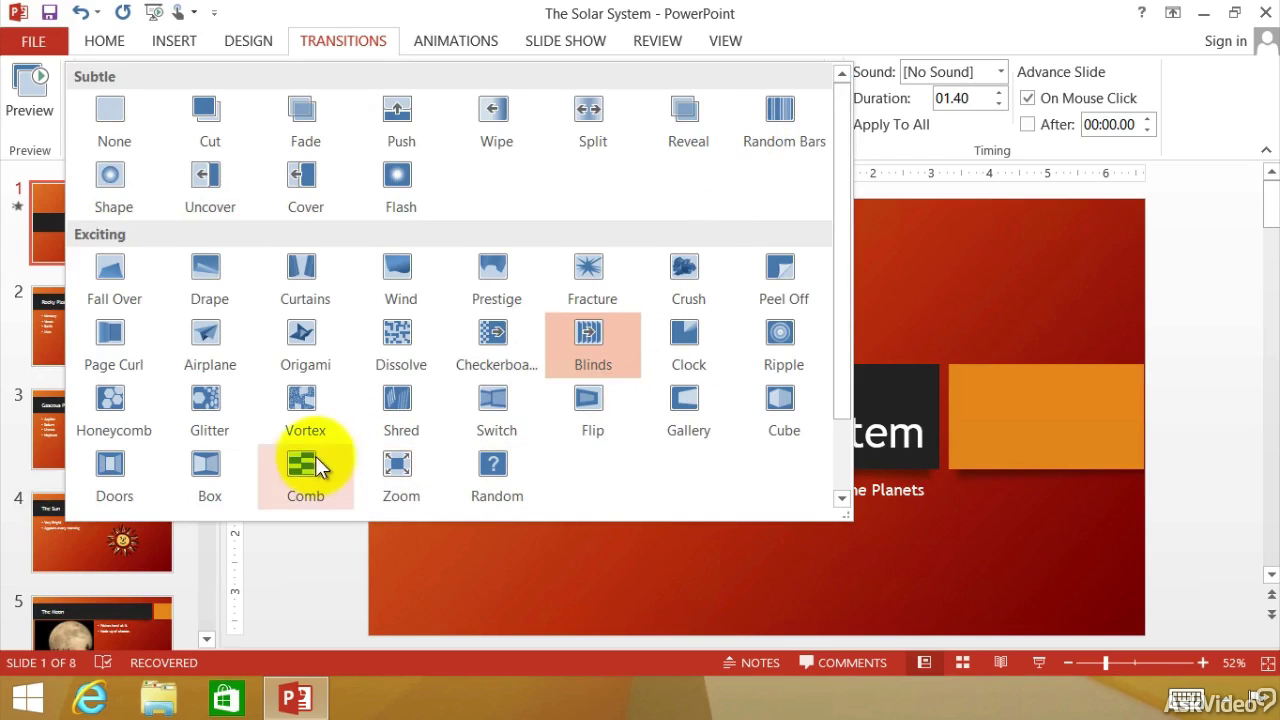
scroll(620, 466, "down", 2)
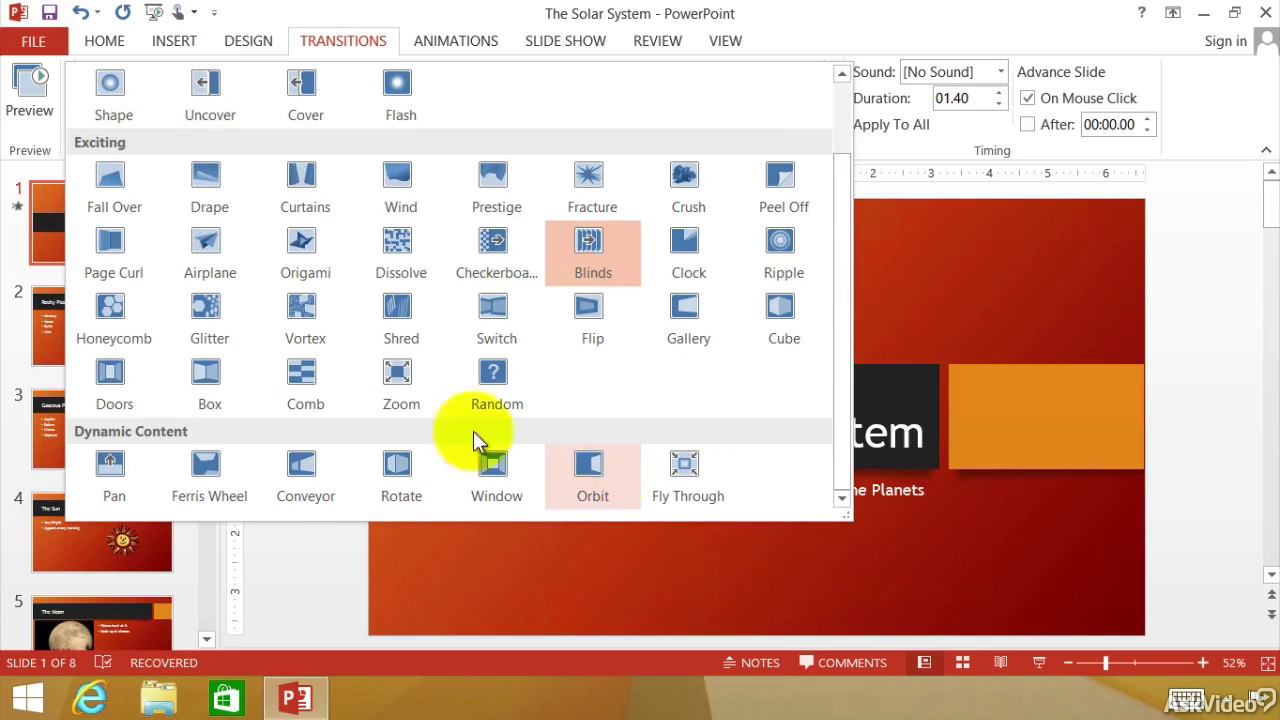
left_click(211, 475)
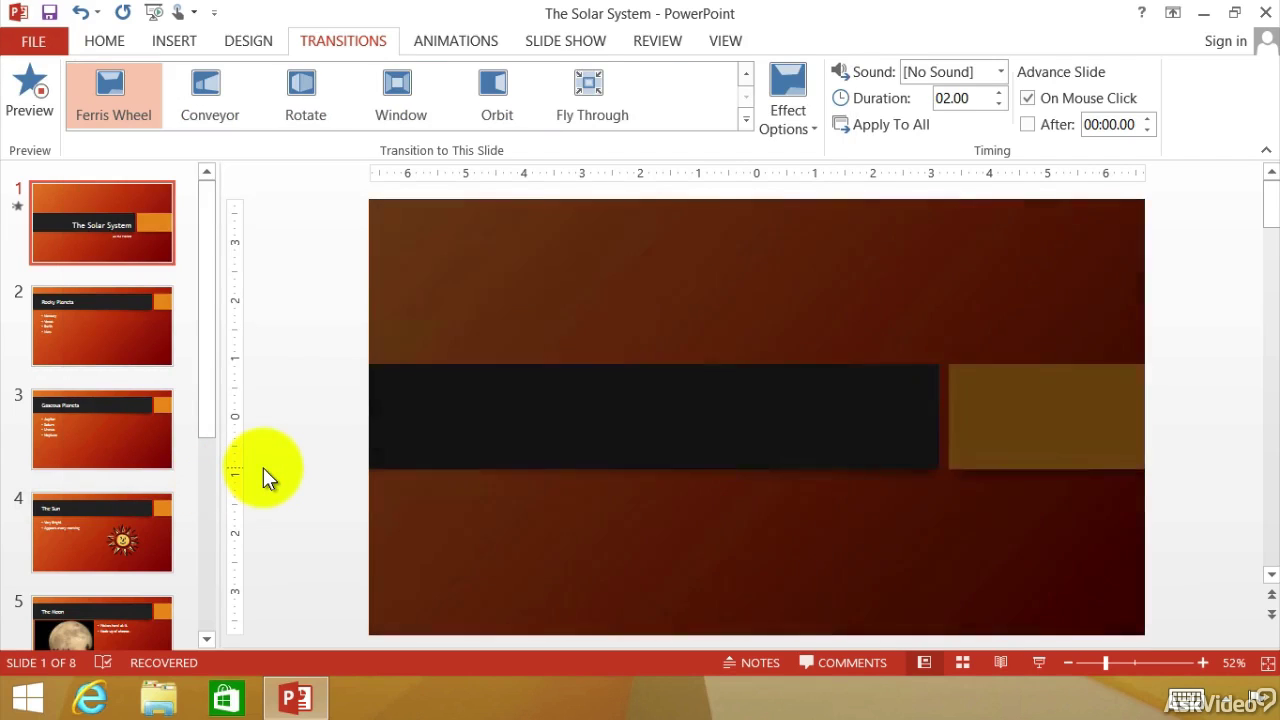